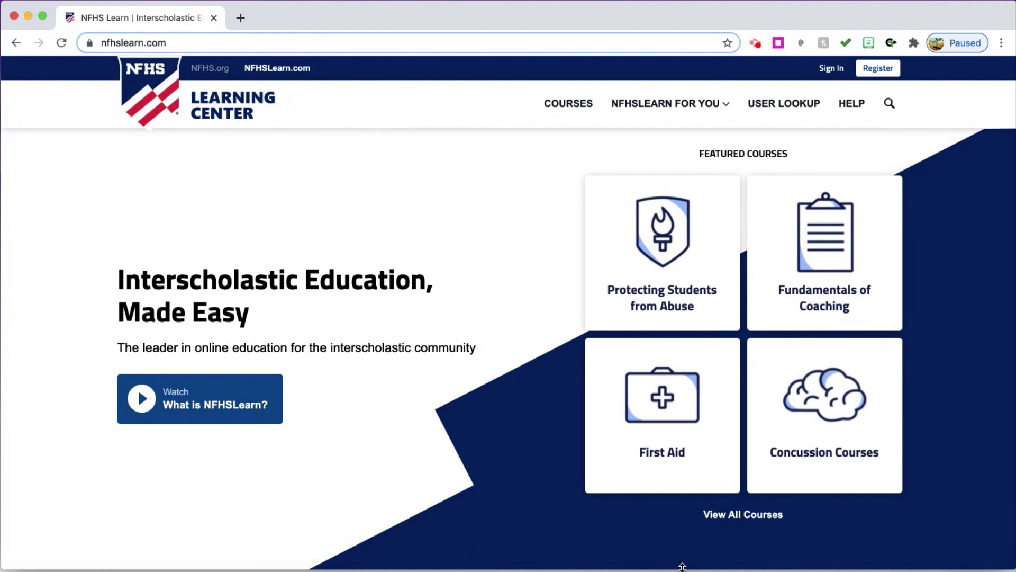
- Sign in to the NFHS Learning Center with the account's e-mail address and password
left_click(872, 77)
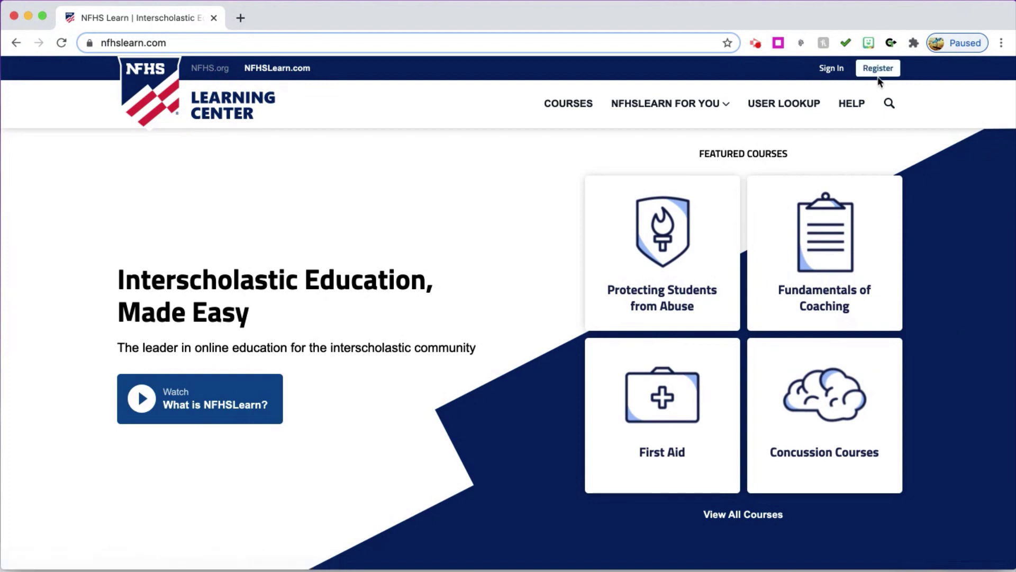
left_click(822, 74)
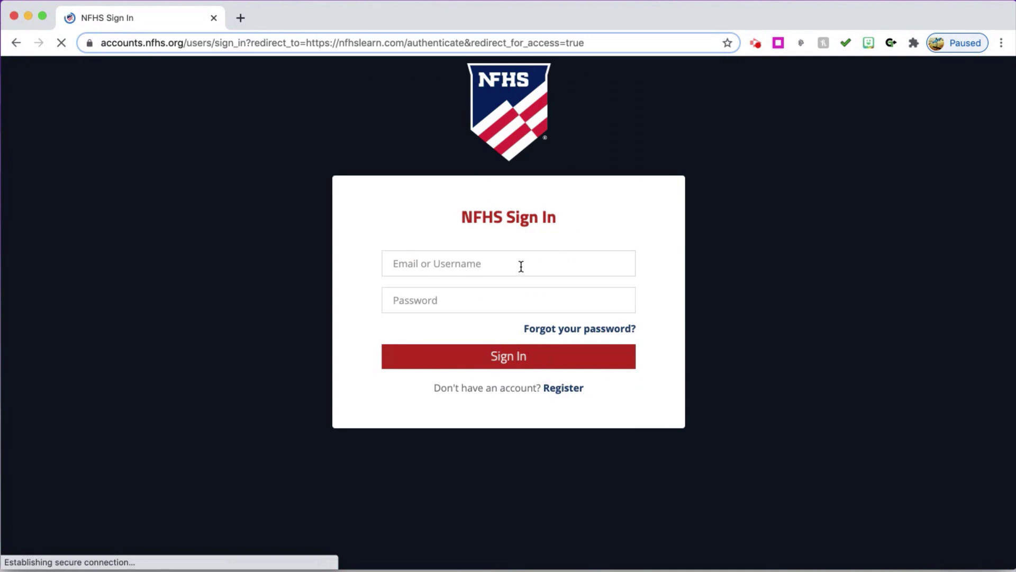
left_click(519, 265)
left_click(516, 288)
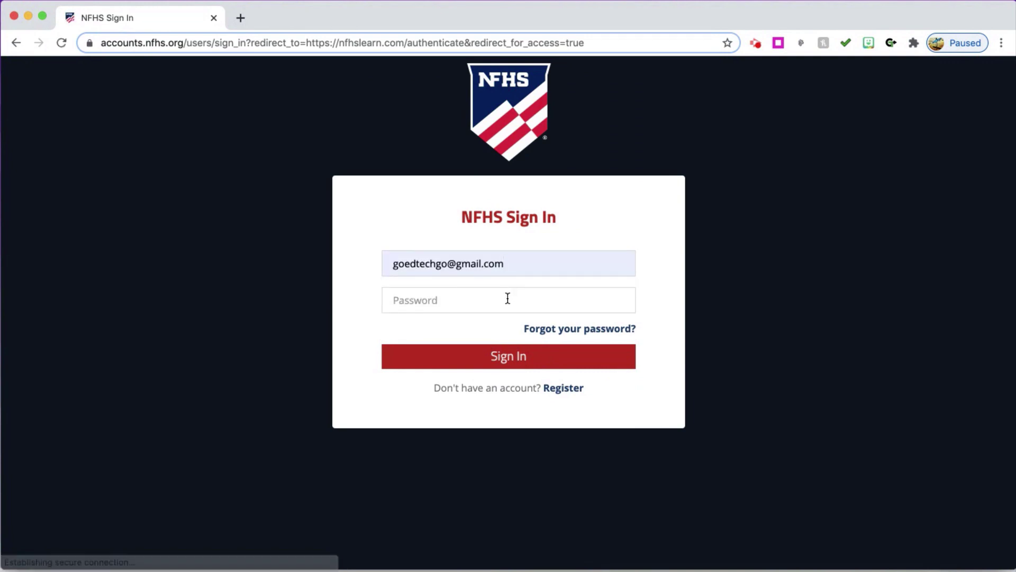
left_click(508, 298)
type("***")
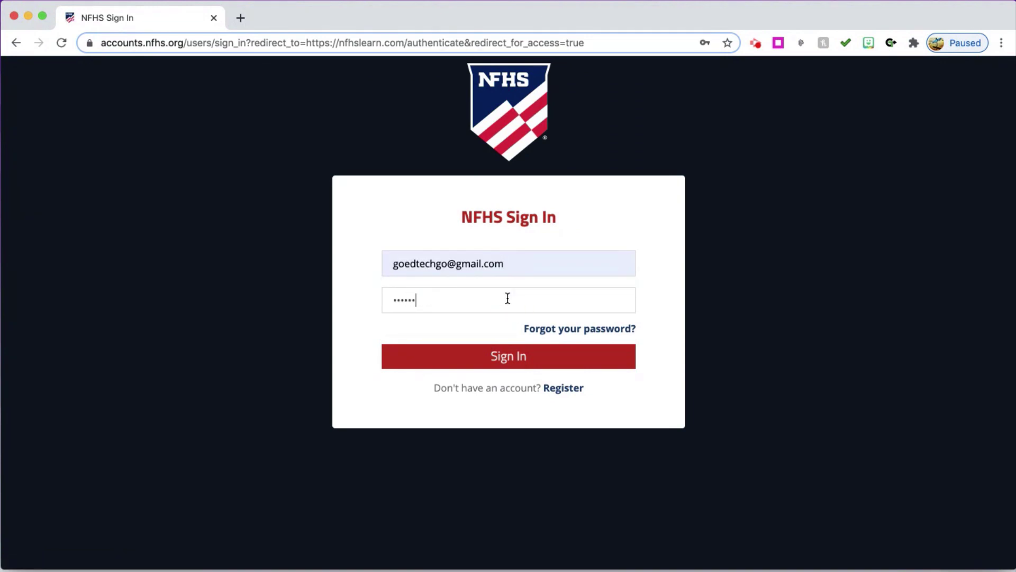
left_click(511, 355)
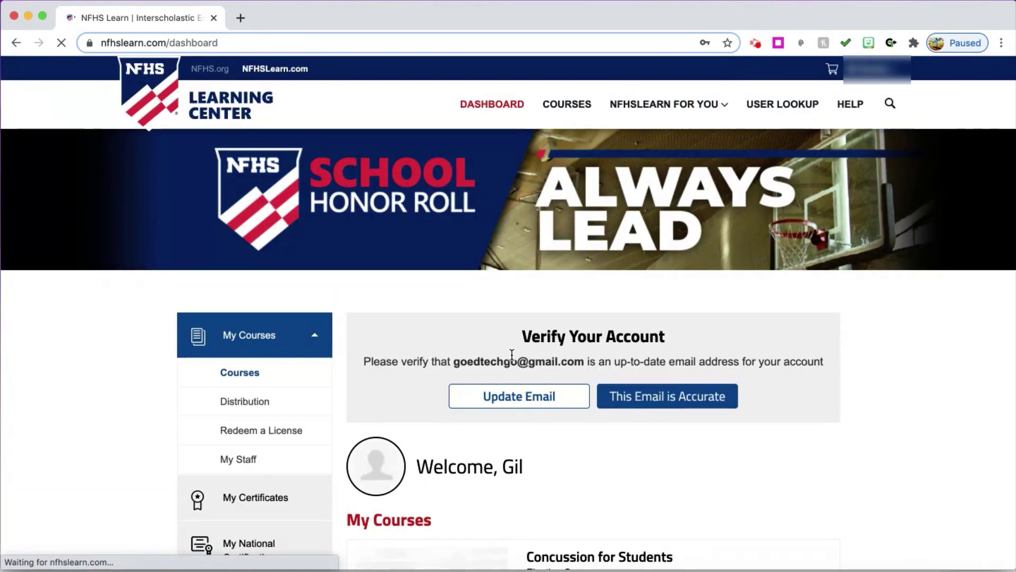
- Examine the dashboard, including the account verification notice, the course menu entries and the My Courses list
mouse_move(868, 71)
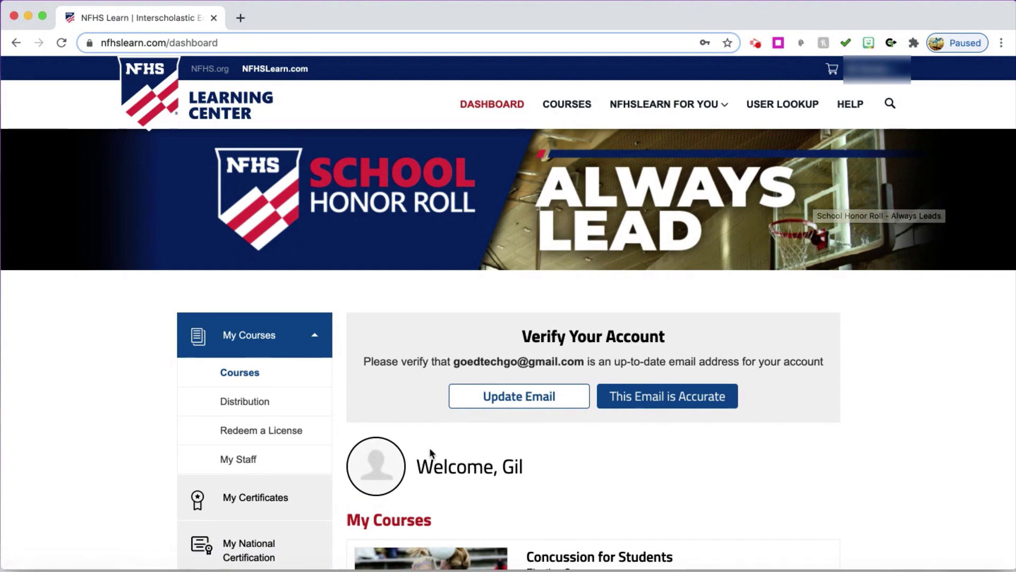
scroll(493, 456, "down", 2)
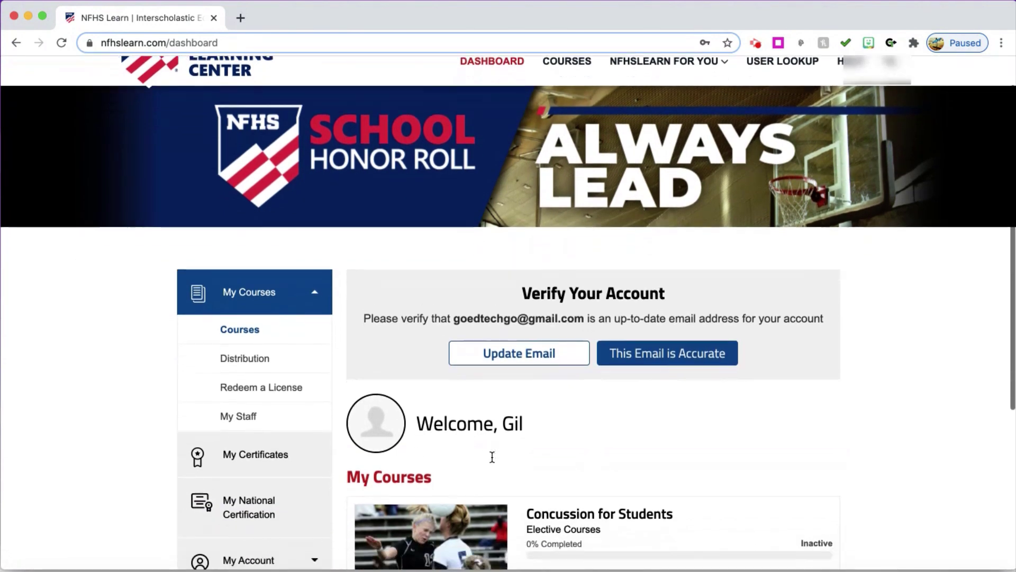
scroll(470, 319, "down", 5)
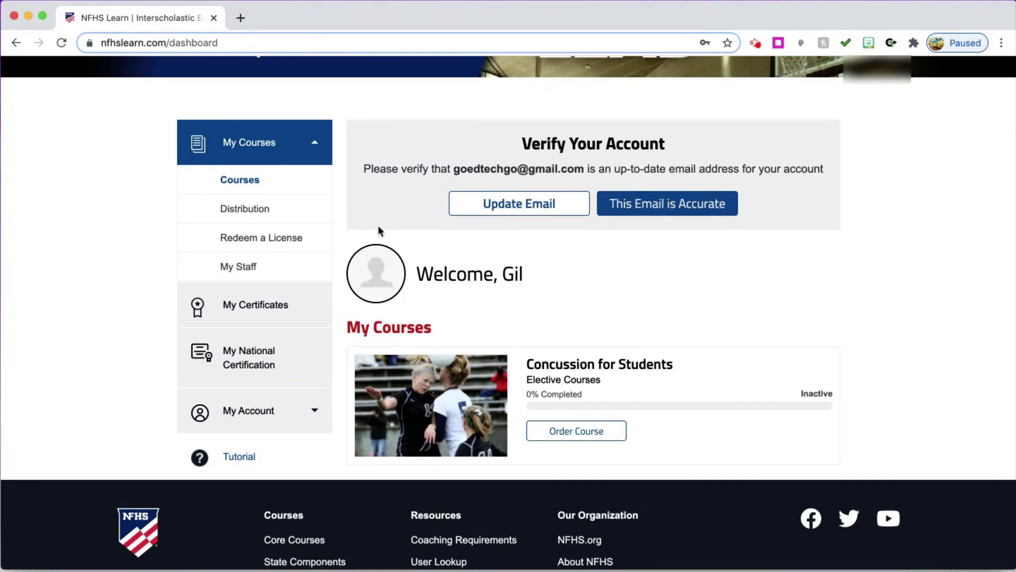
scroll(455, 274, "up", 7)
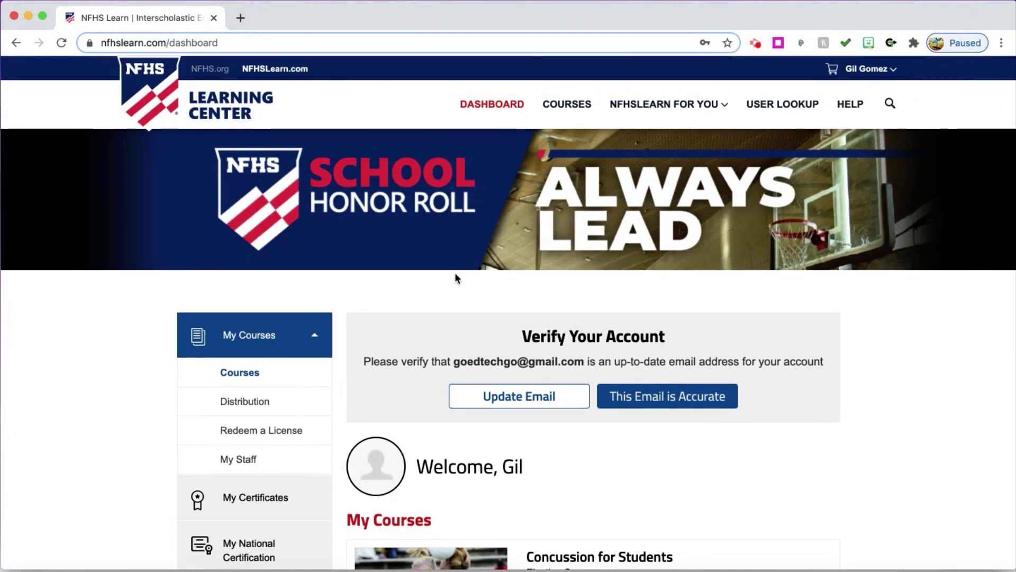
scroll(455, 275, "down", 4)
scroll(455, 274, "down", 1)
left_click(241, 268)
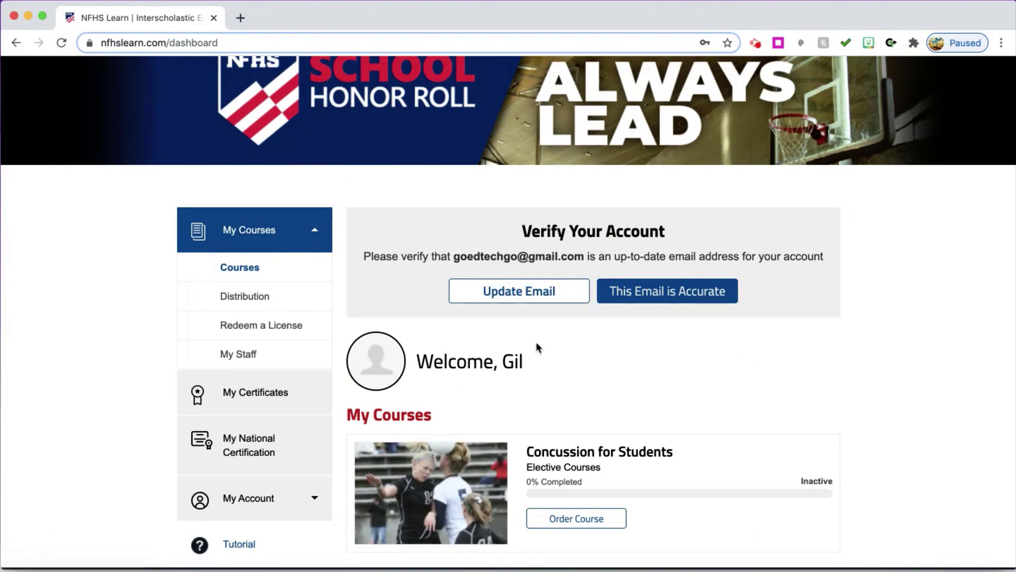
scroll(535, 342, "down", 3)
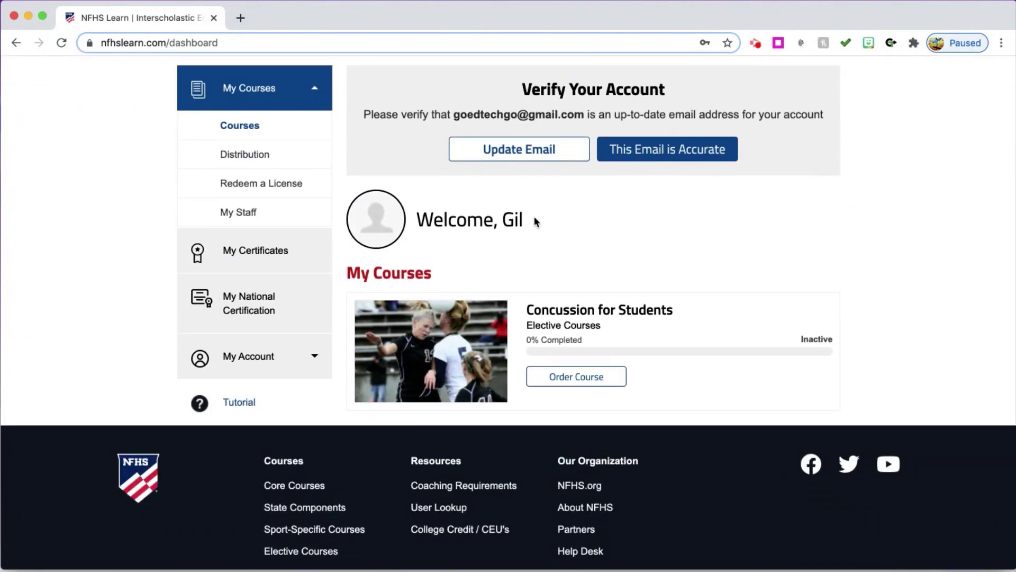
scroll(535, 221, "up", 5)
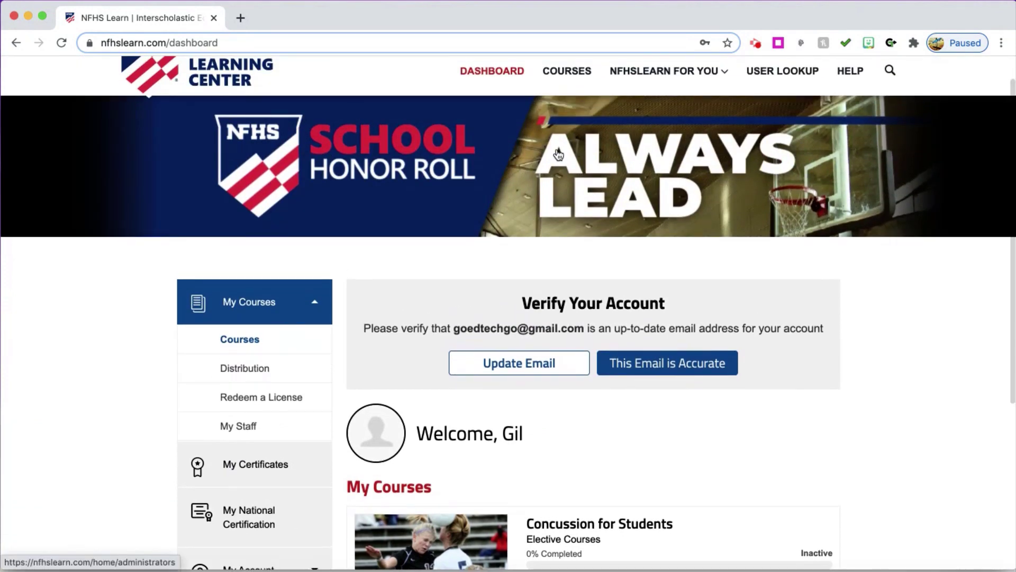
- Open the course catalog and filter it to courses recommended for Student
left_click(575, 80)
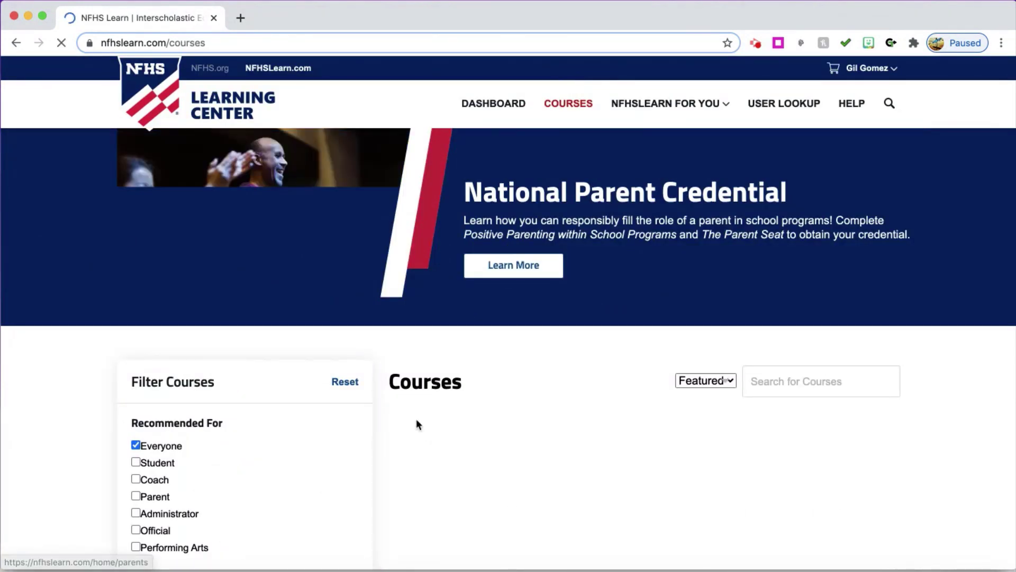
scroll(266, 471, "down", 3)
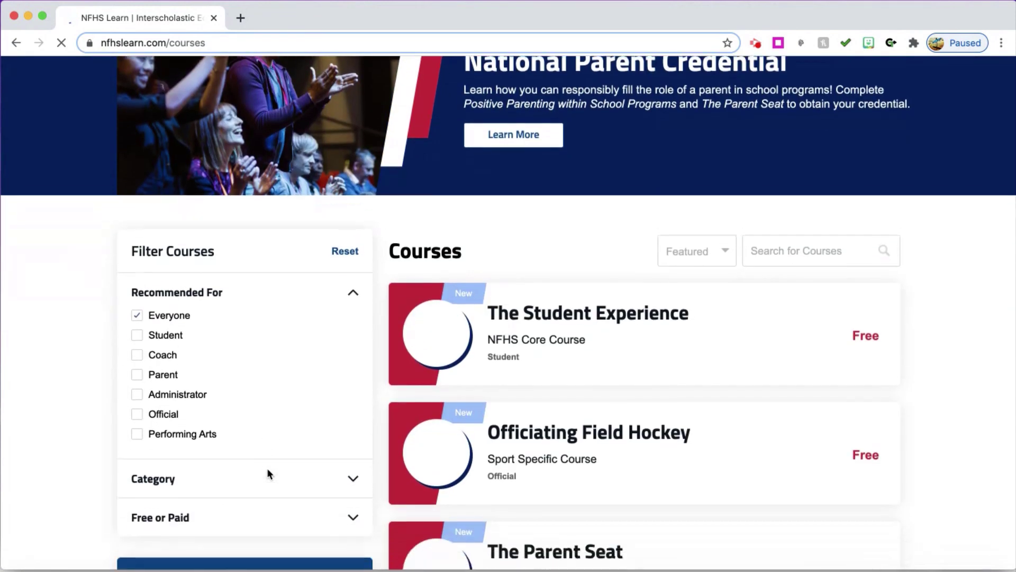
scroll(267, 468, "down", 1)
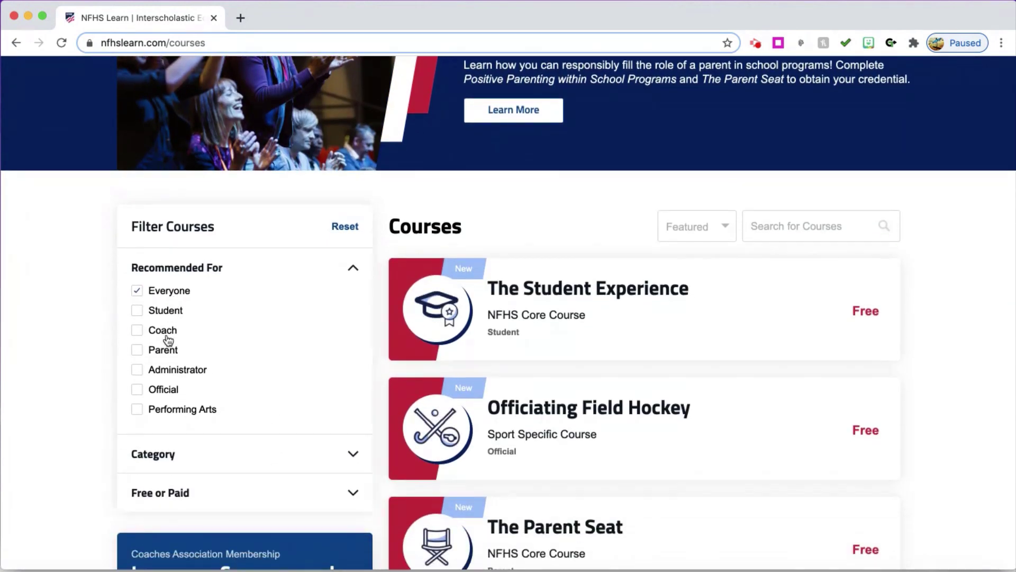
left_click(139, 313)
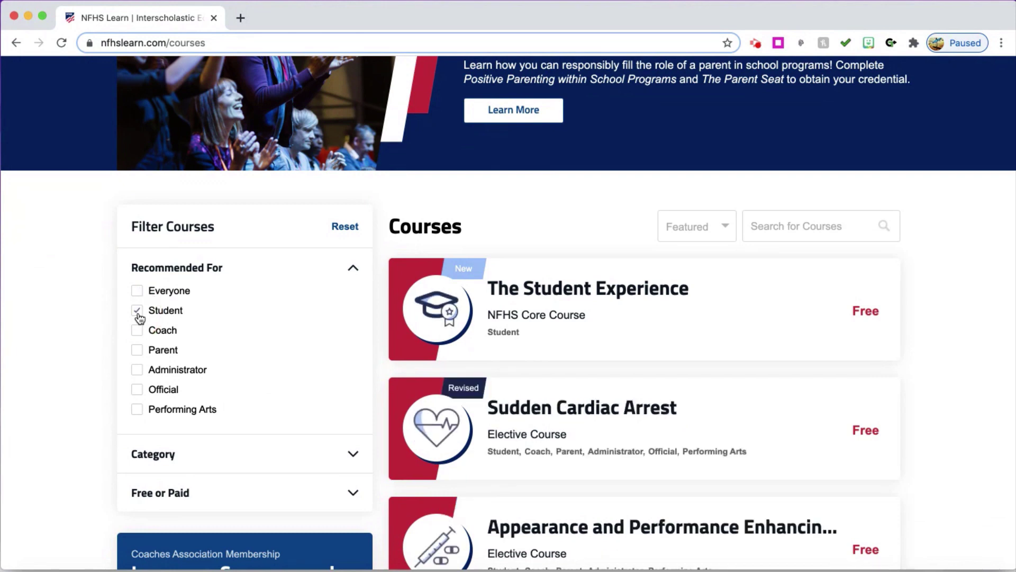
- Look through the filtered student courses and open the Understanding Vaping and E-Cigarettes course
scroll(563, 357, "down", 2)
scroll(563, 357, "down", 5)
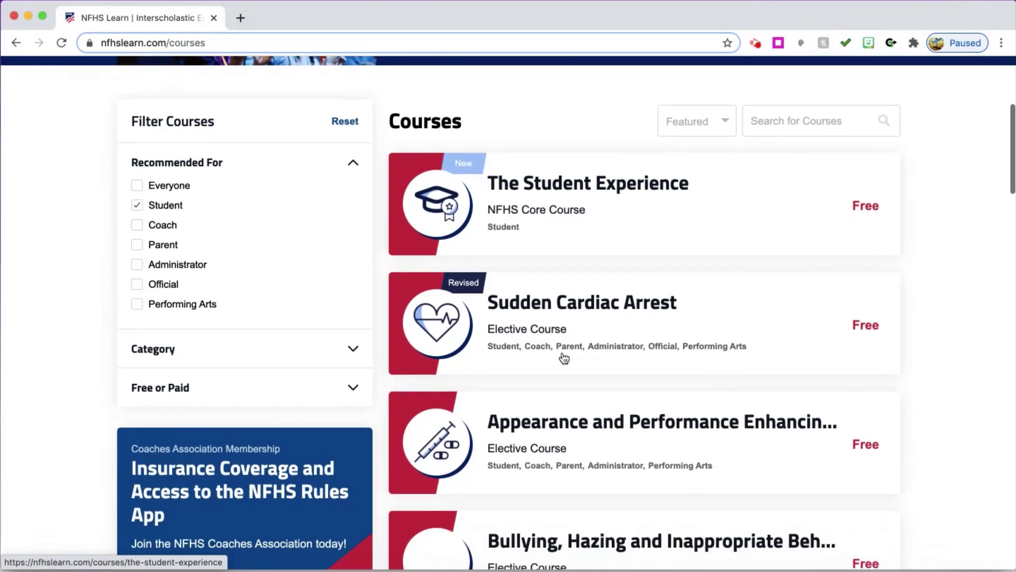
scroll(563, 359, "down", 5)
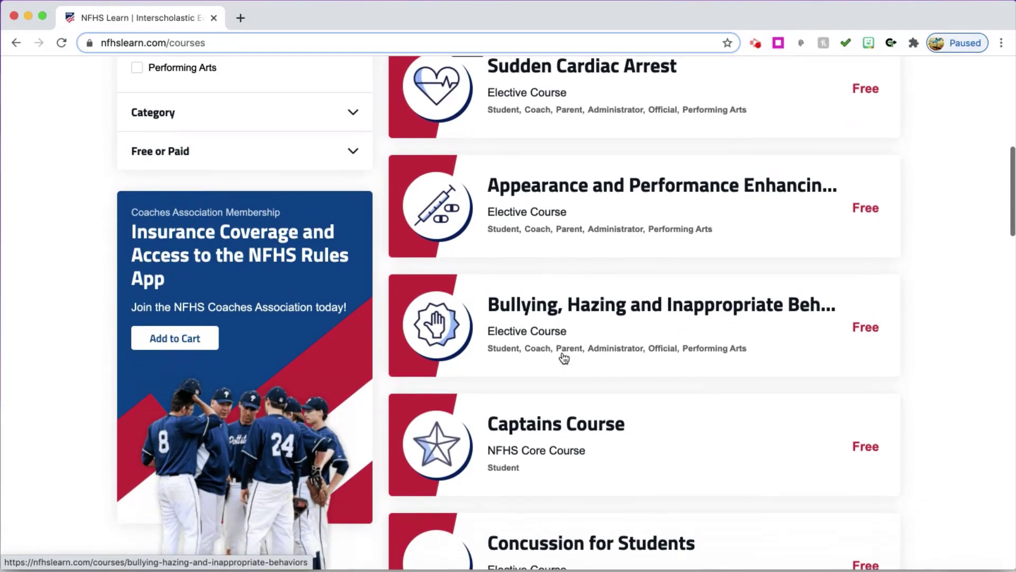
scroll(564, 358, "down", 11)
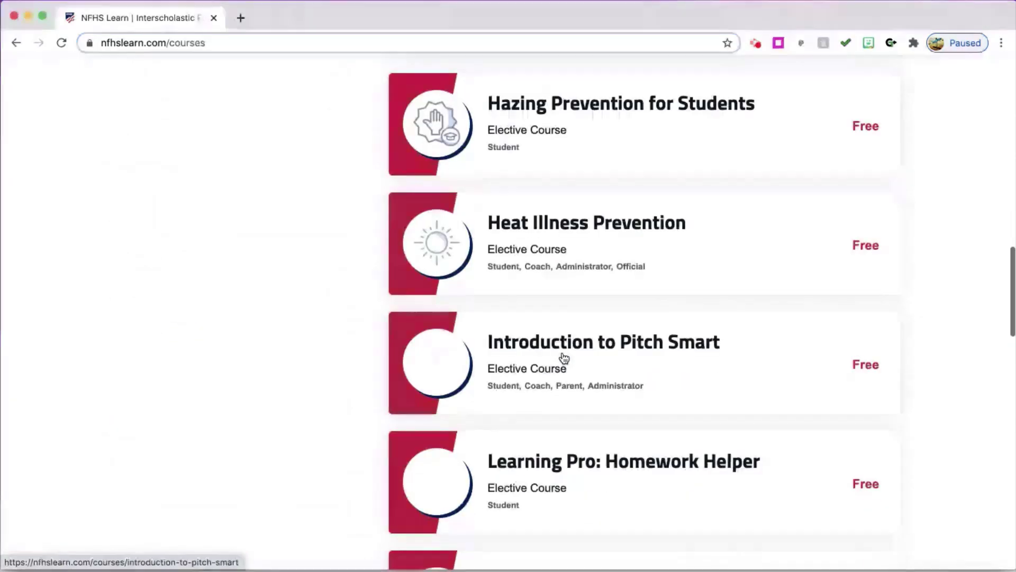
scroll(563, 359, "down", 10)
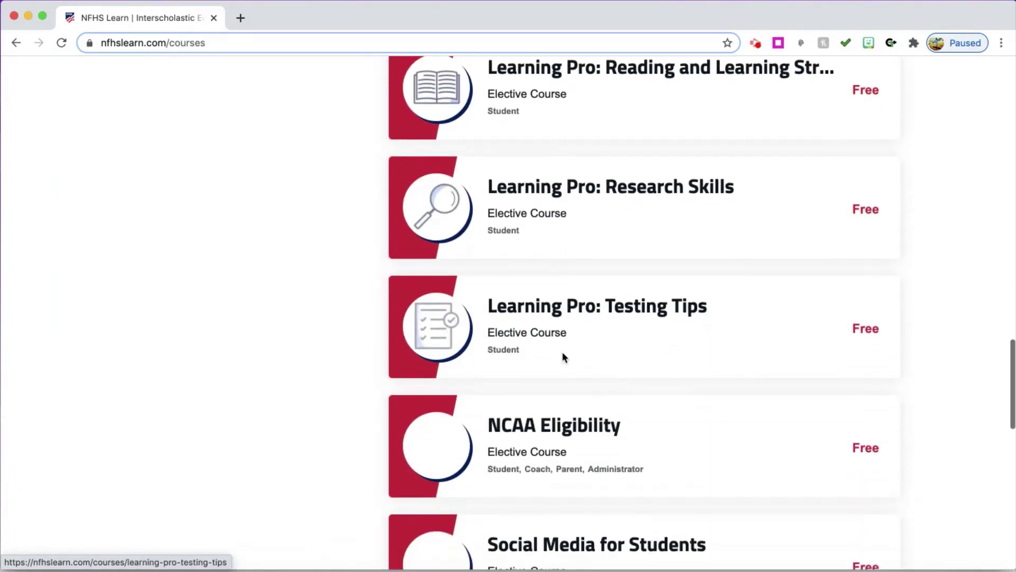
scroll(563, 358, "down", 4)
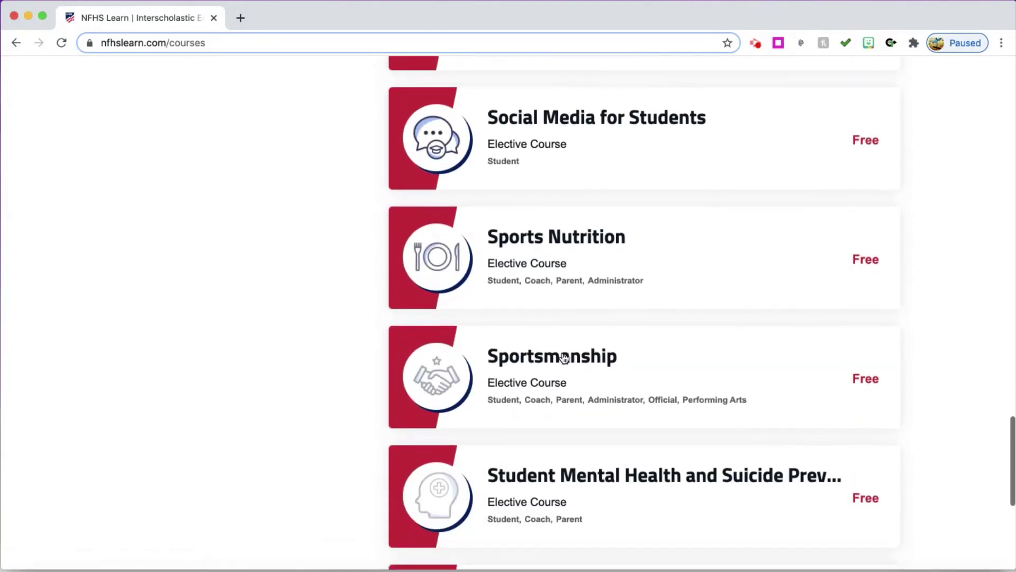
scroll(564, 358, "down", 3)
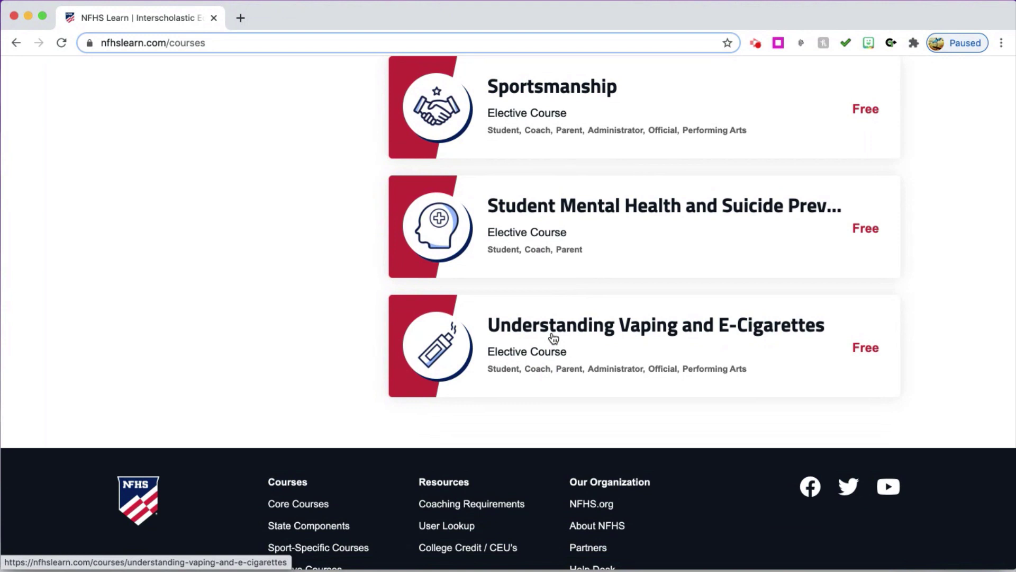
left_click(515, 380)
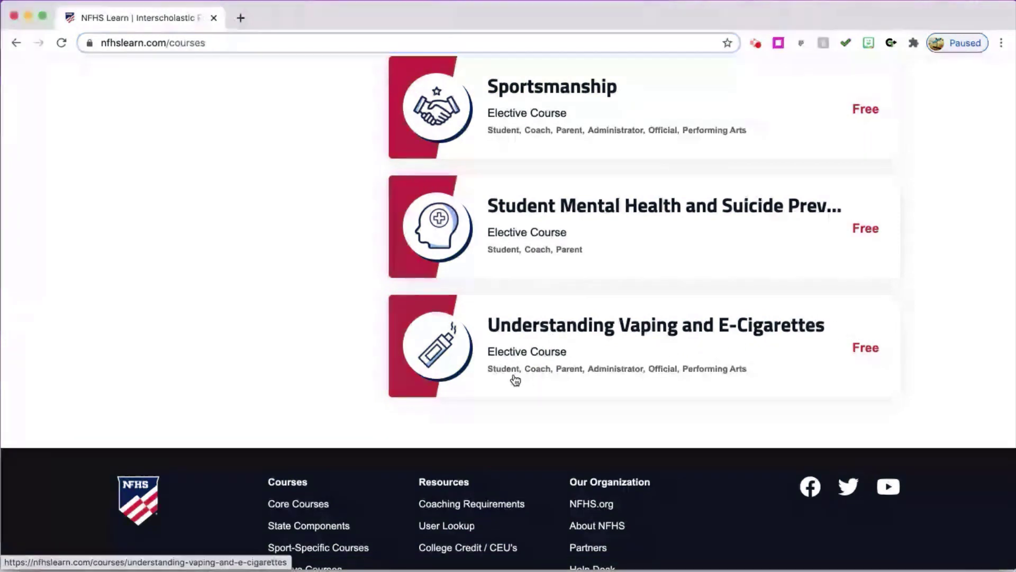
left_click(599, 326)
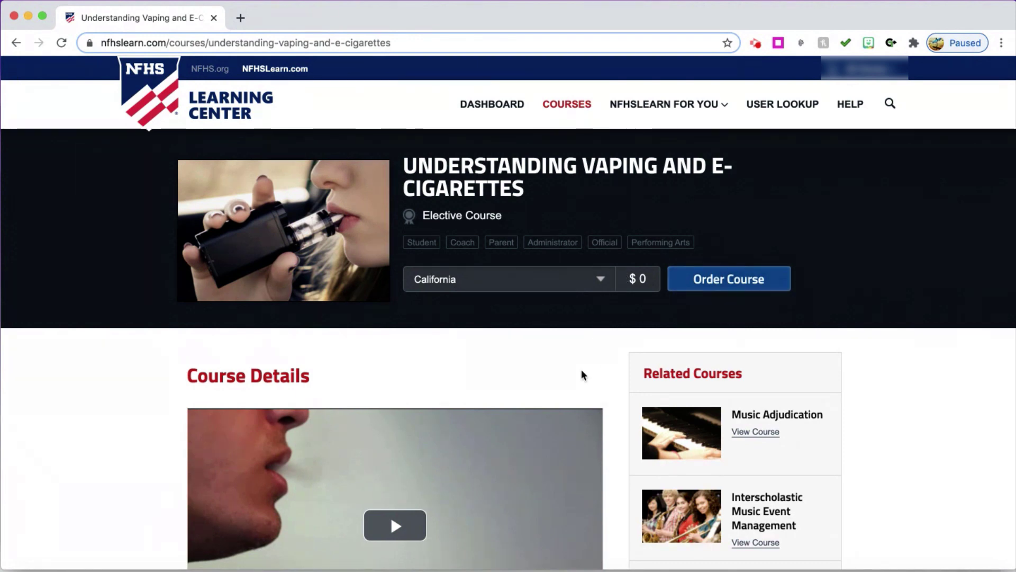
- Expand the Introduction, What Are E-Cigarettes?, Unique Risks for Youth and The Bottom Line units in the course outline
scroll(581, 370, "down", 10)
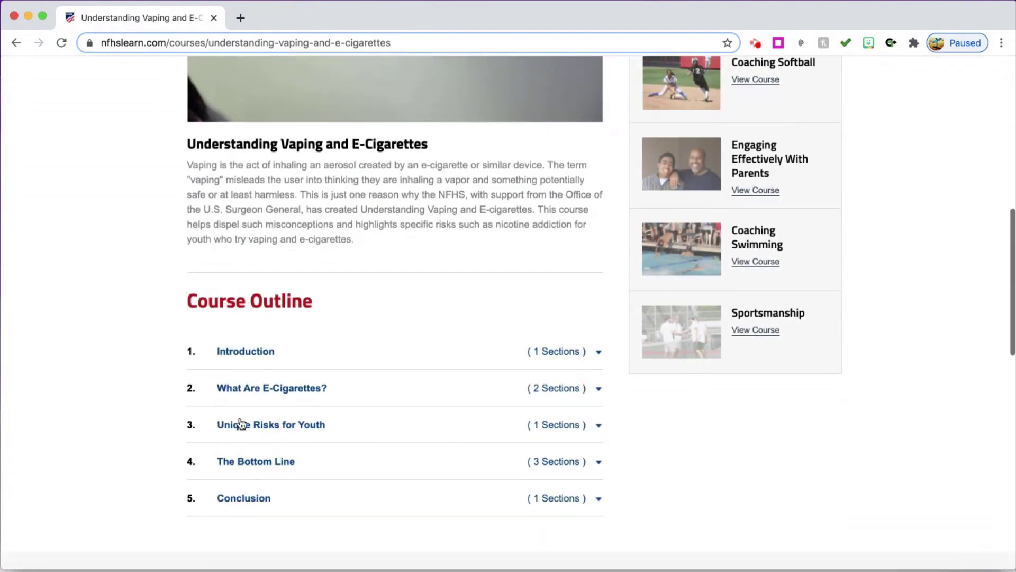
left_click(599, 353)
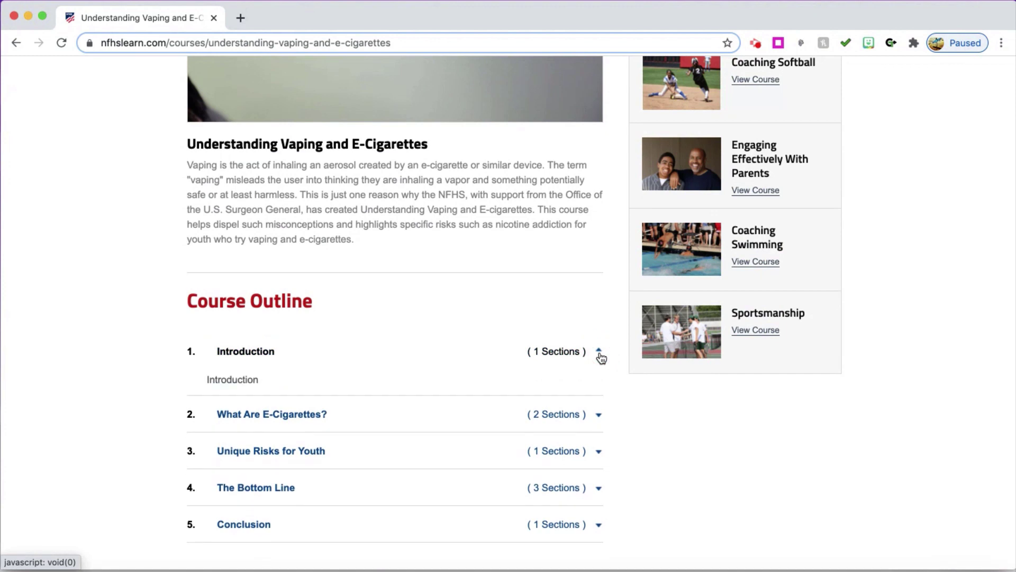
left_click(600, 414)
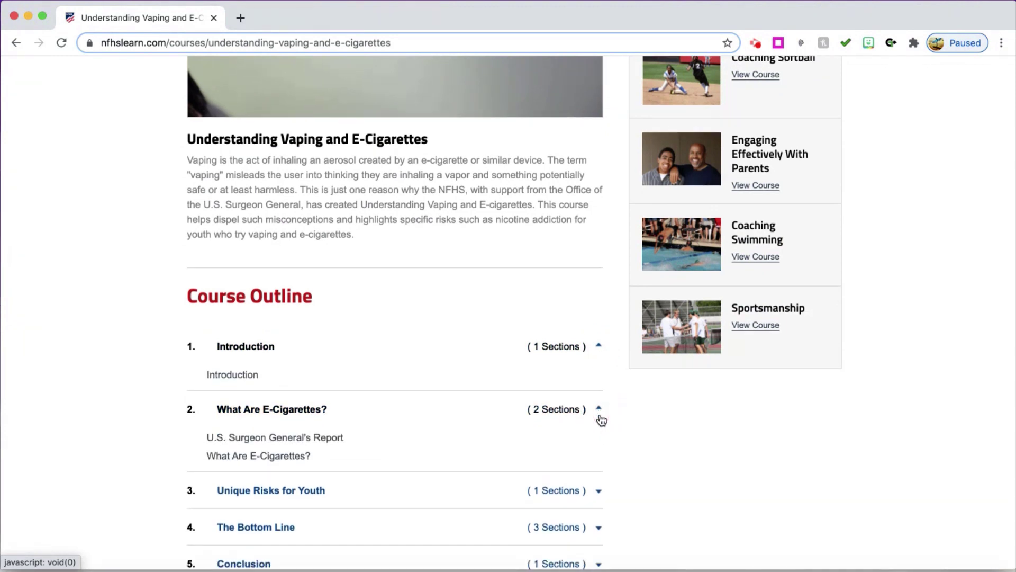
scroll(602, 412, "down", 3)
left_click(601, 391)
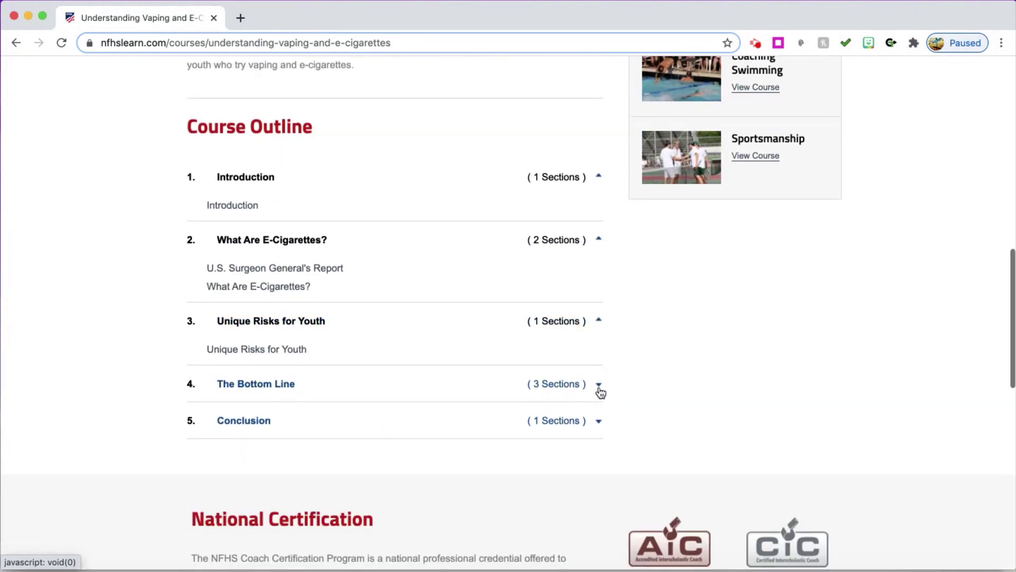
left_click(600, 389)
- Order the Understanding Vaping and E-Cigarettes course, with Myself as the one completing it
scroll(599, 390, "up", 10)
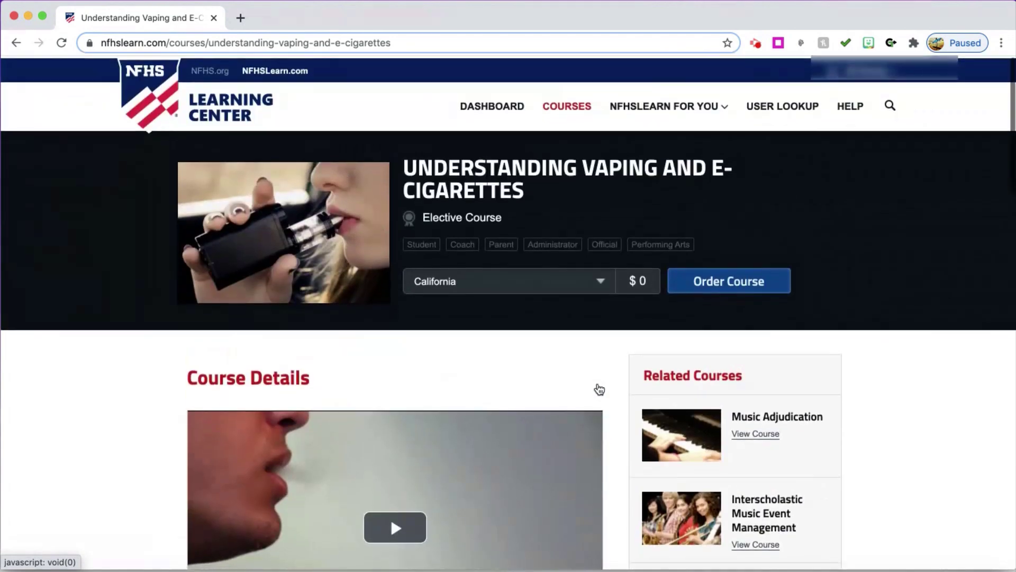
left_click(729, 280)
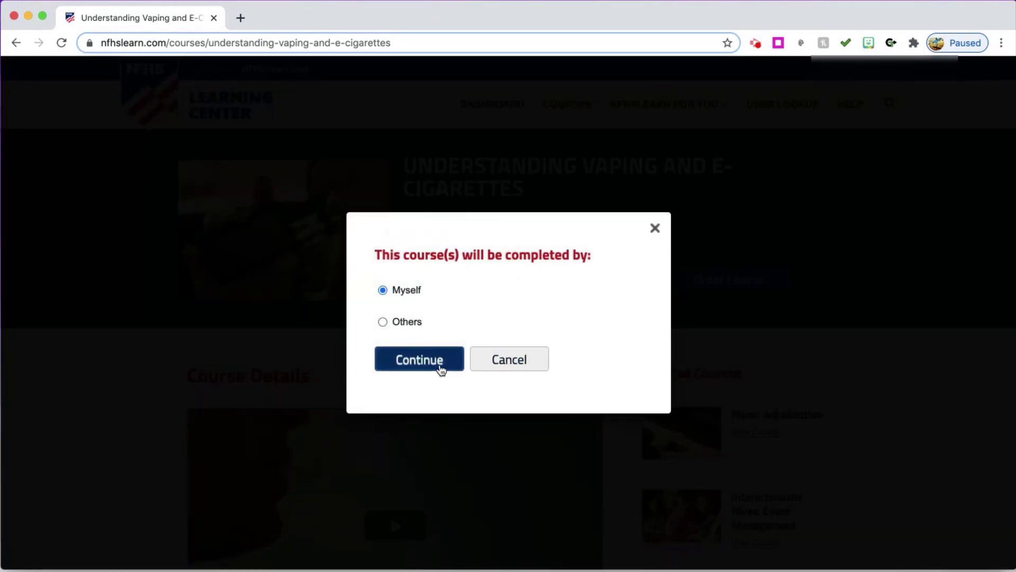
left_click(436, 366)
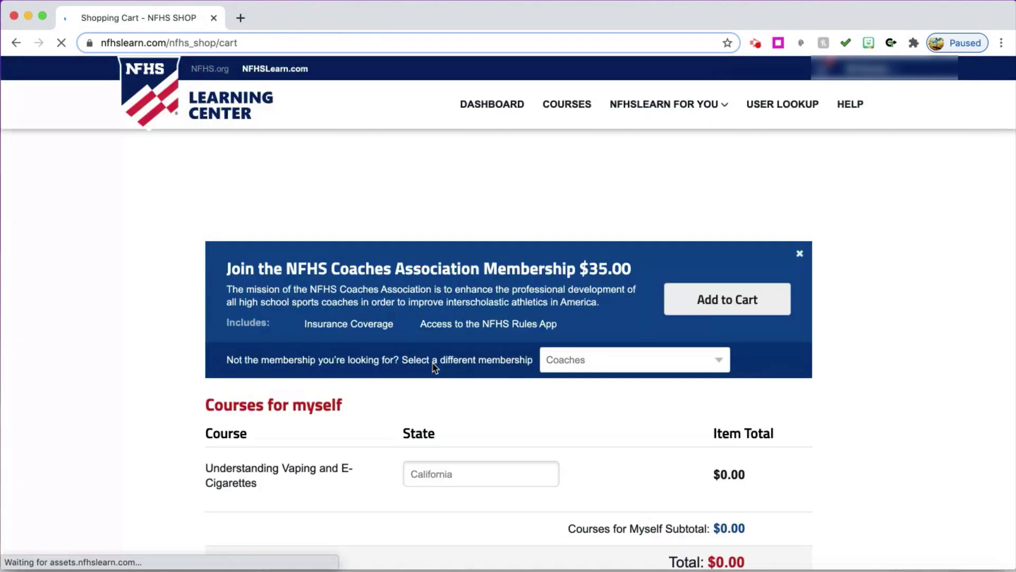
- Review the shopping cart and proceed to checkout with the vaping course
scroll(434, 366, "down", 2)
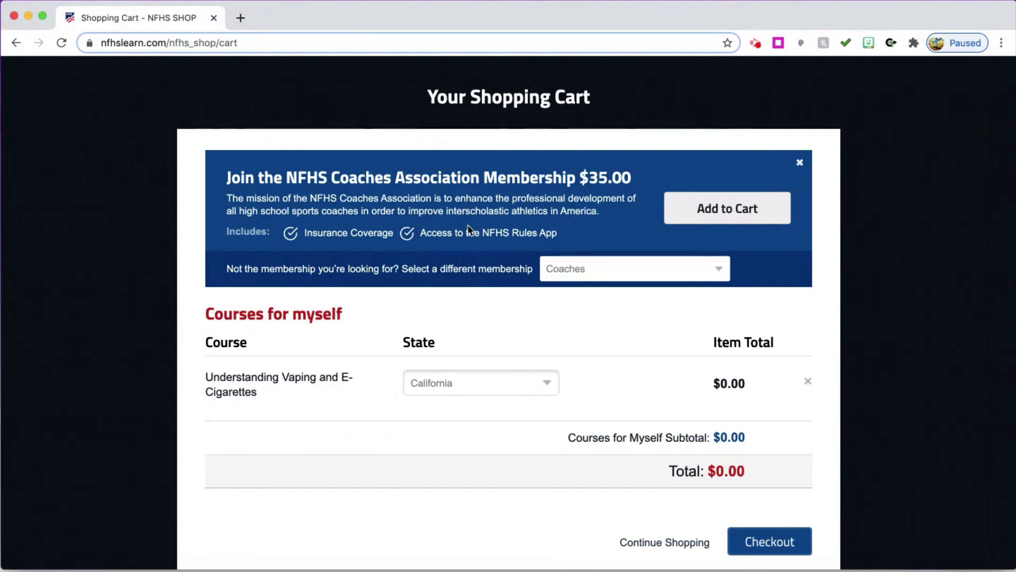
scroll(469, 228, "down", 1)
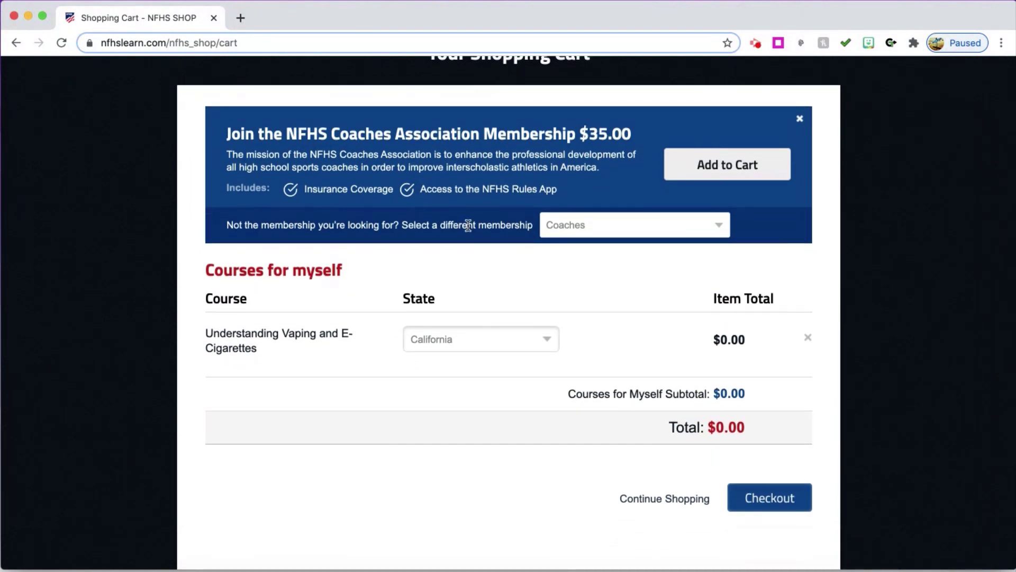
scroll(682, 424, "down", 1)
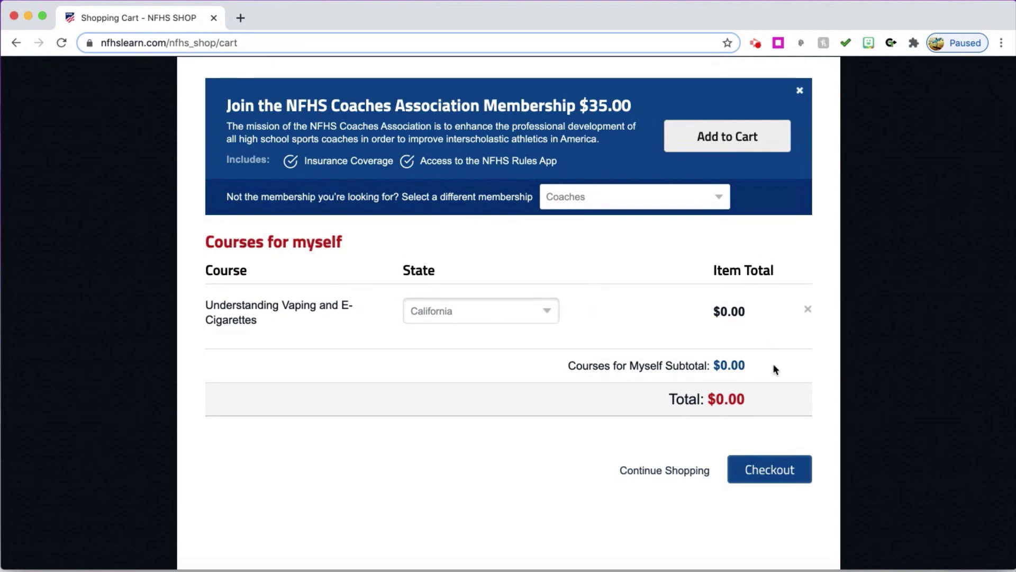
scroll(779, 383, "down", 1)
left_click(771, 433)
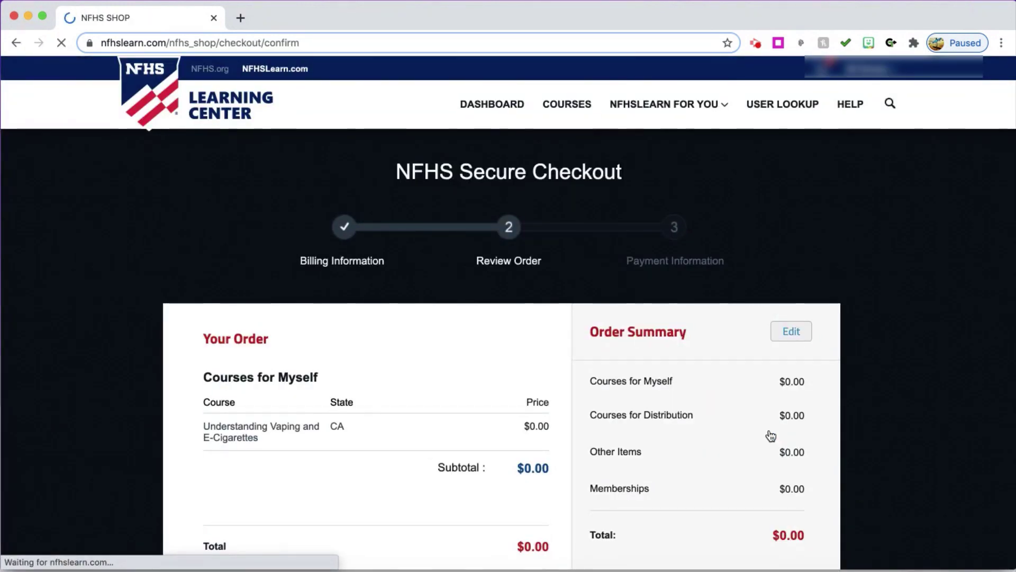
- Agree to the NFHS No Refund Policy and complete the order for the Understanding Vaping and E-Cigarettes course
scroll(771, 435, "down", 5)
left_click(210, 395)
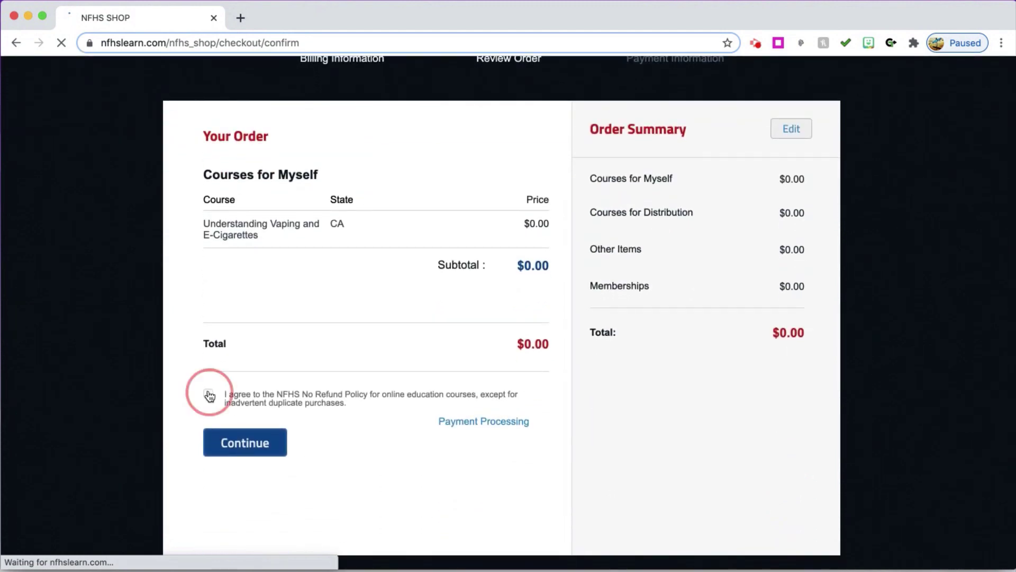
left_click(262, 451)
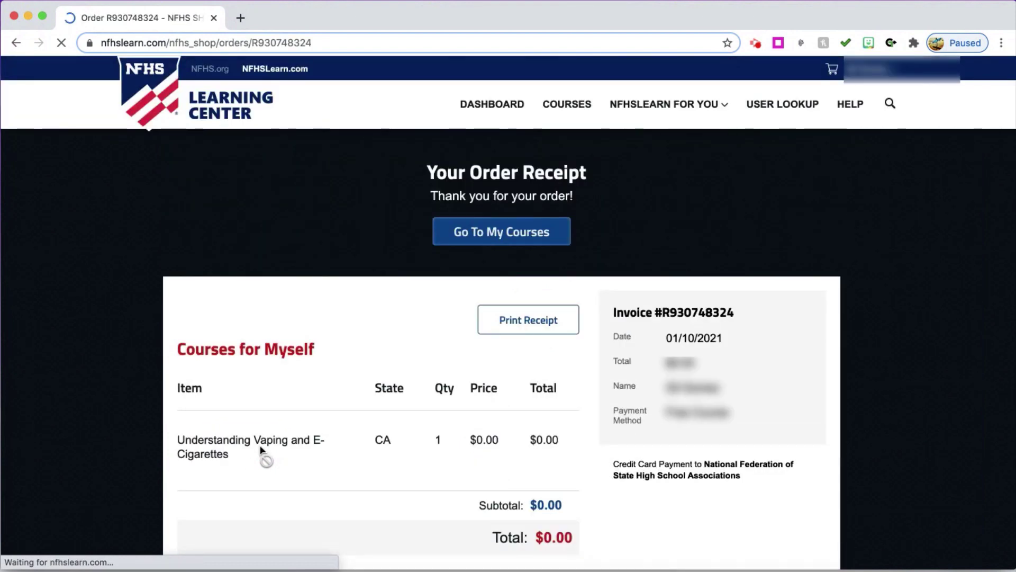
- Go from the order receipt to the My Courses list on the dashboard
scroll(260, 449, "down", 1)
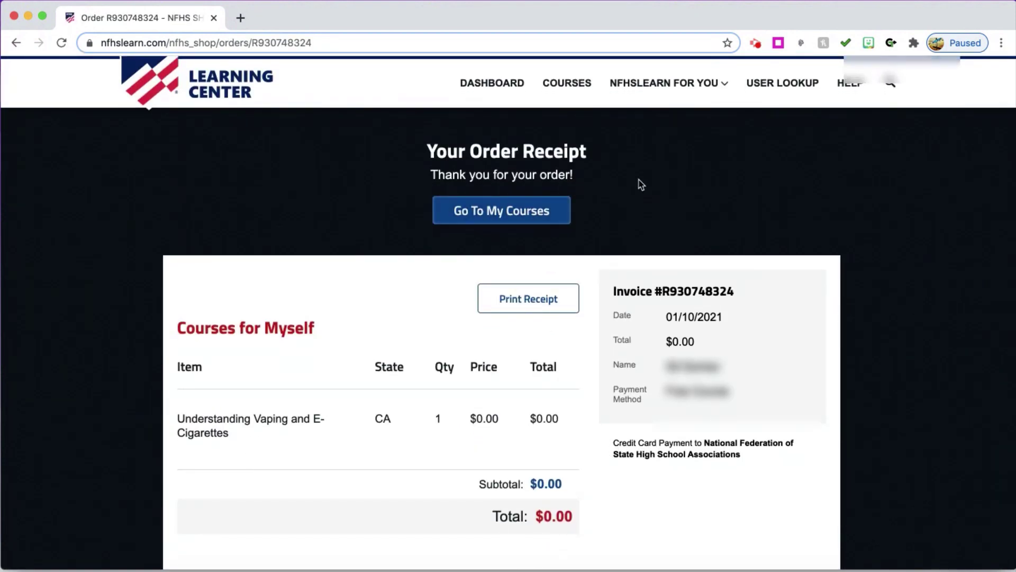
left_click(515, 215)
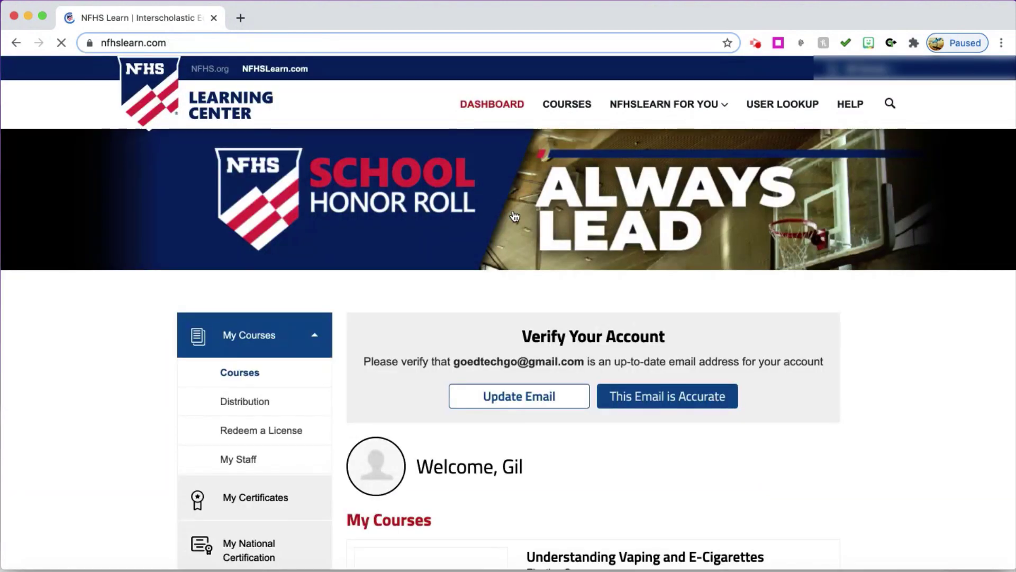
scroll(540, 423, "down", 1)
scroll(543, 440, "down", 5)
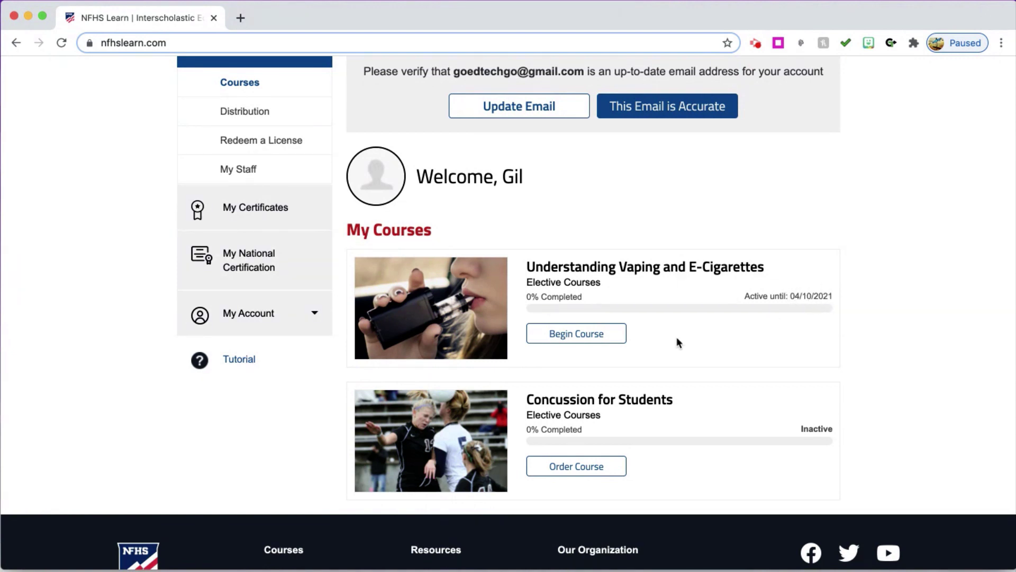
- Begin the Understanding Vaping and E-Cigarettes course and pause the video in its Introduction unit
left_click(579, 339)
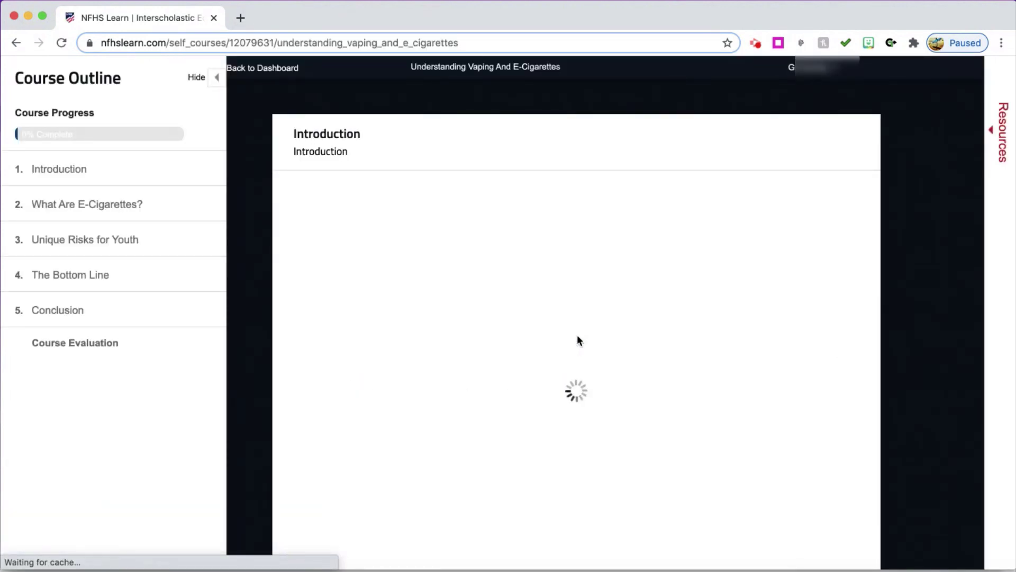
scroll(577, 339, "down", 3)
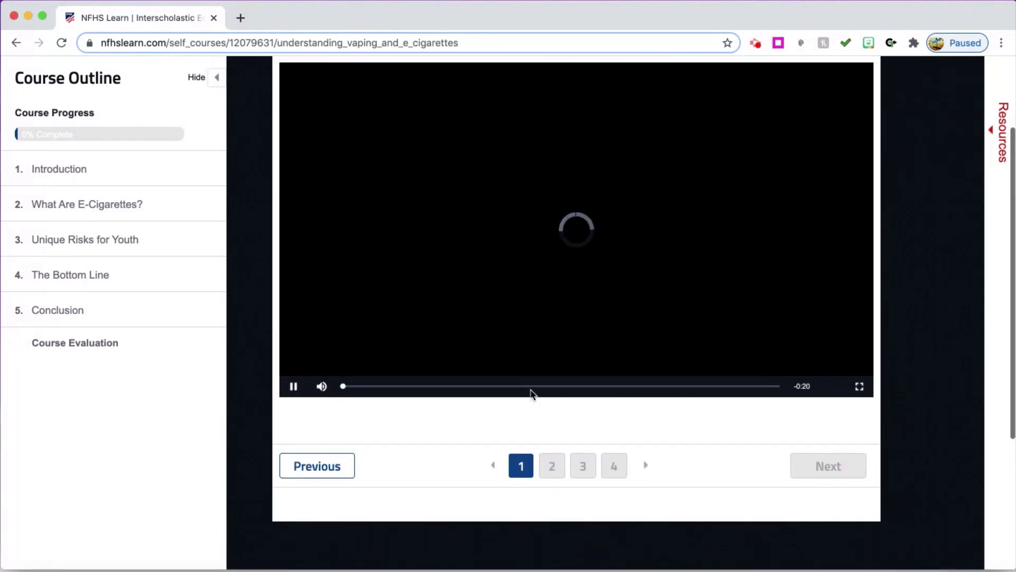
left_click(293, 406)
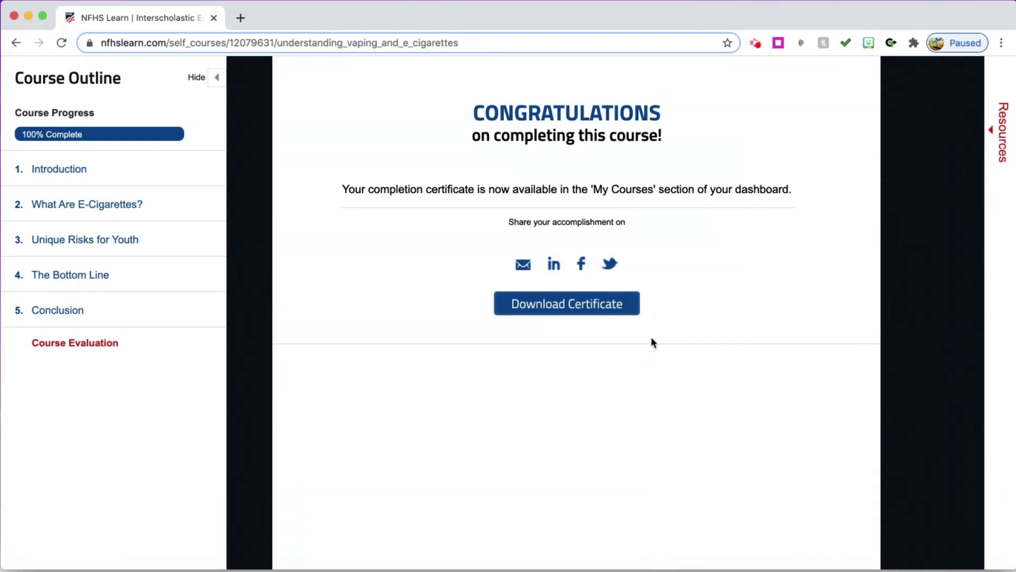
- Download the course completion certificate and save it as the PDF "certificate (1)" in Downloads
left_click(589, 318)
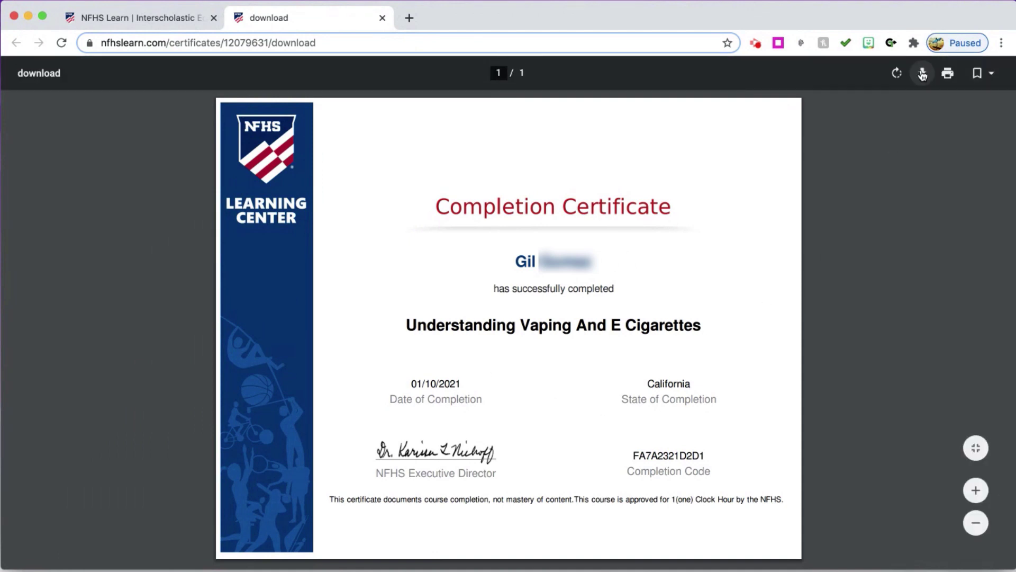
left_click(922, 74)
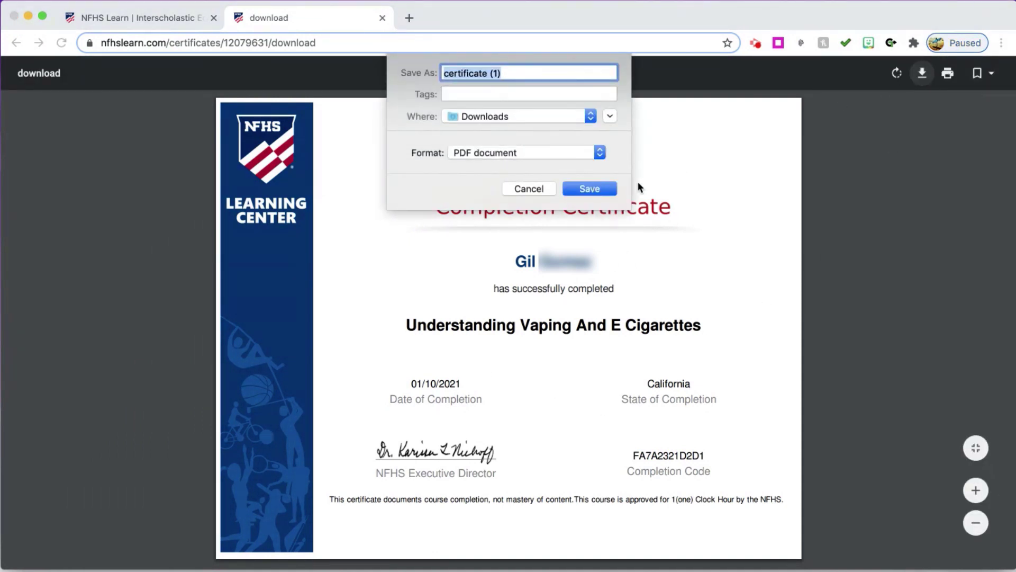
left_click(606, 189)
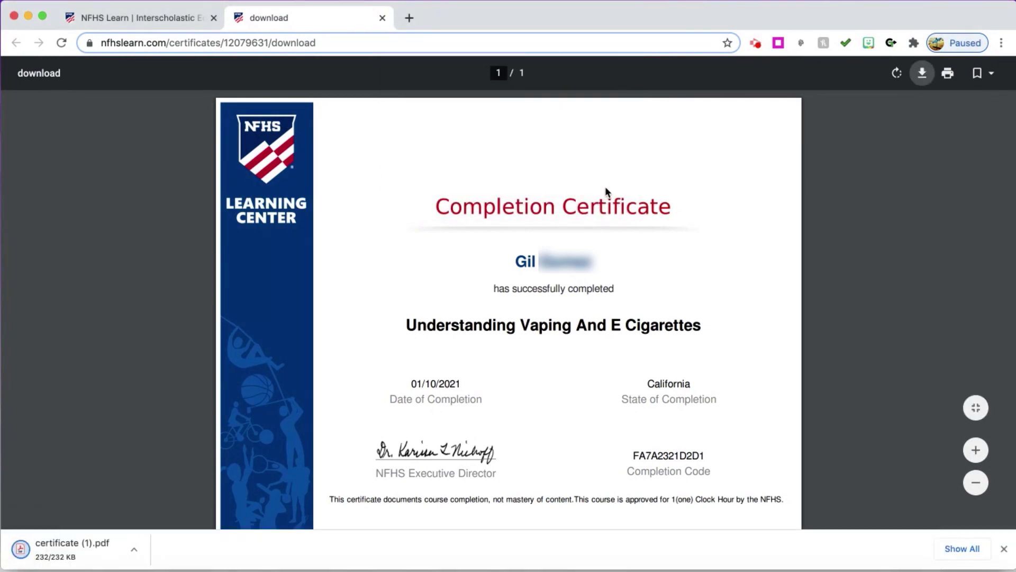
- Return to the course dashboard and open the Understanding Vaping and E-Cigarettes certificate from My Certificates
left_click(179, 17)
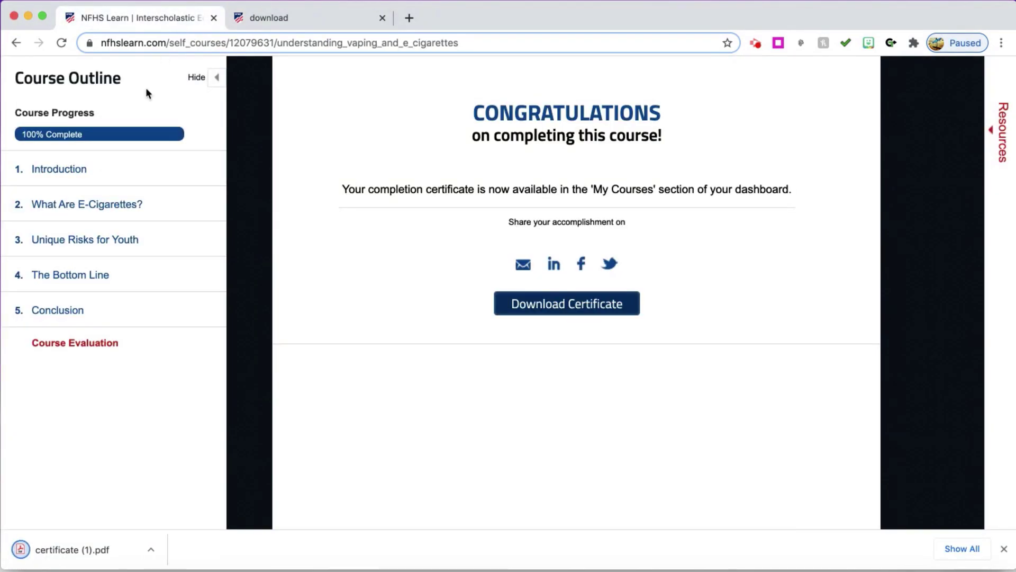
mouse_move(300, 126)
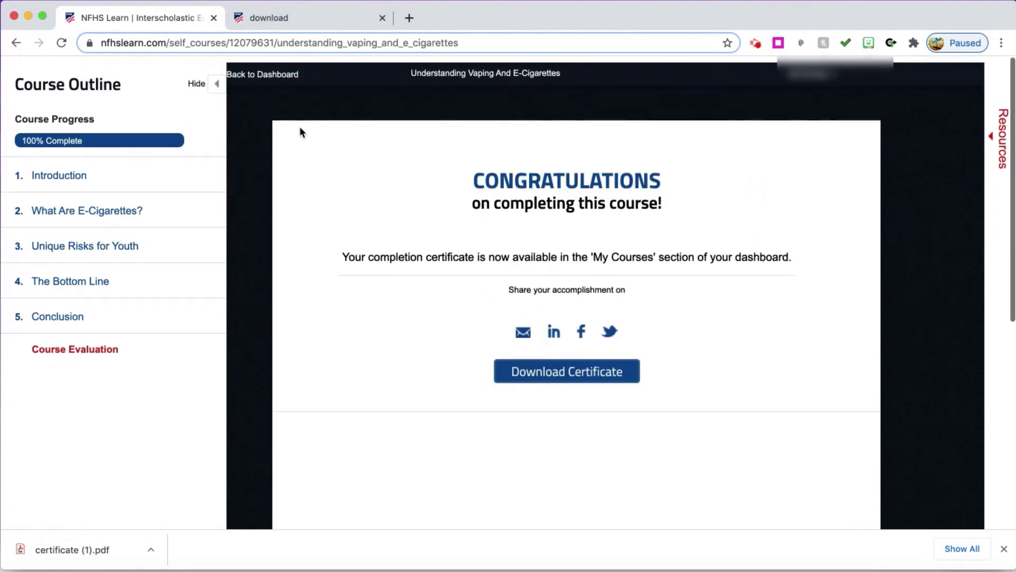
left_click(276, 78)
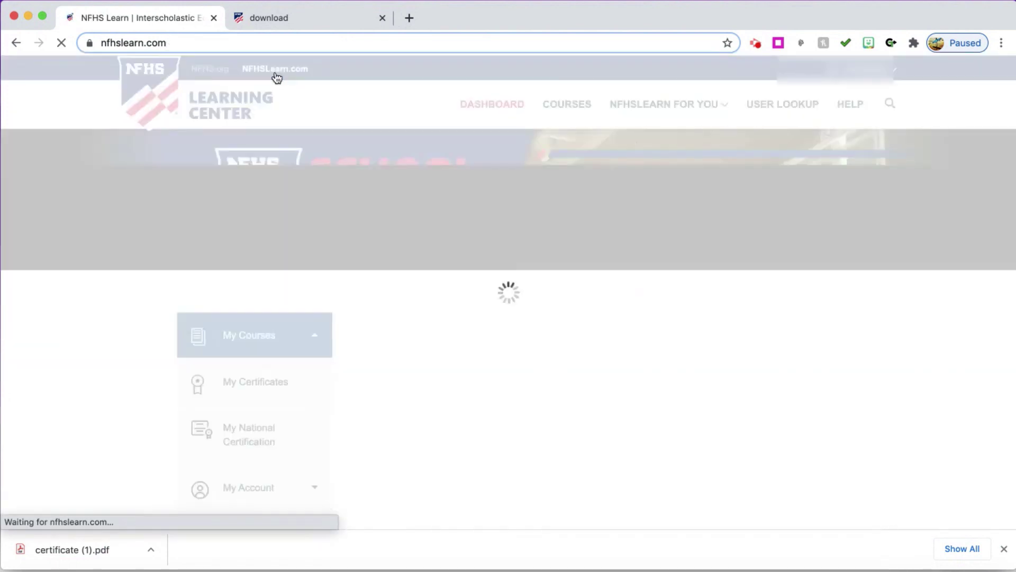
scroll(274, 256, "down", 3)
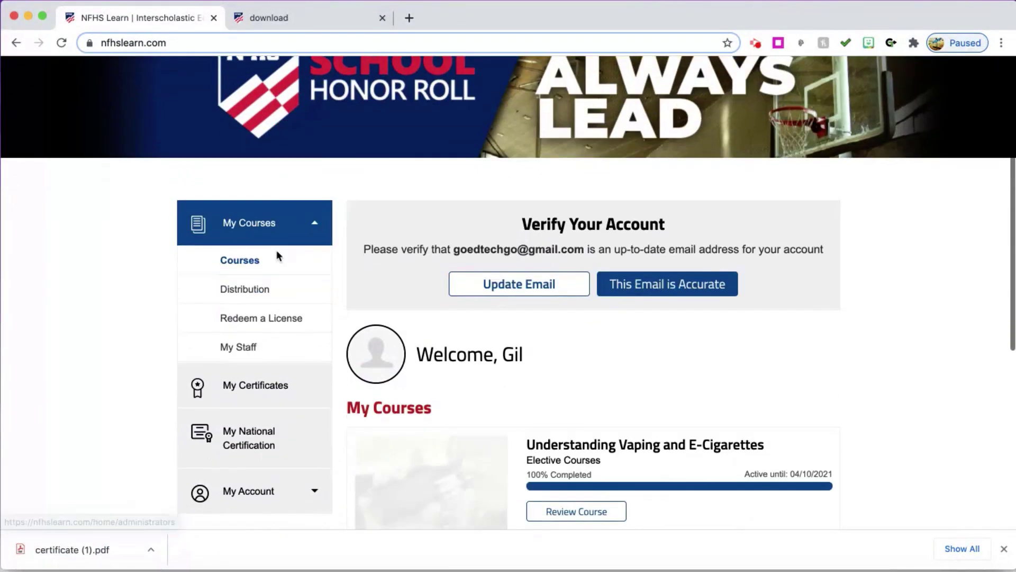
left_click(249, 344)
scroll(618, 327, "down", 1)
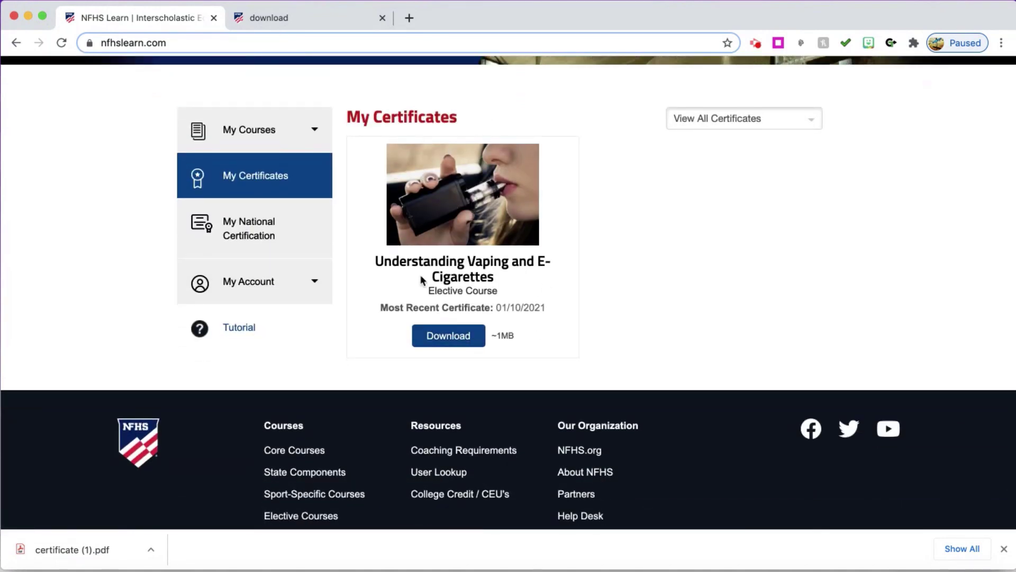
left_click(447, 342)
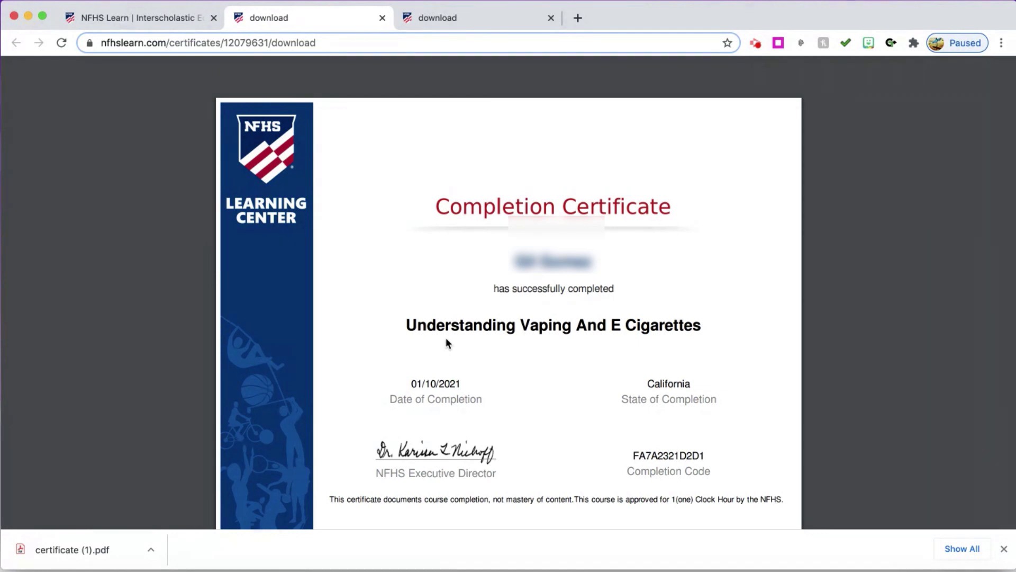
scroll(446, 338, "down", 1)
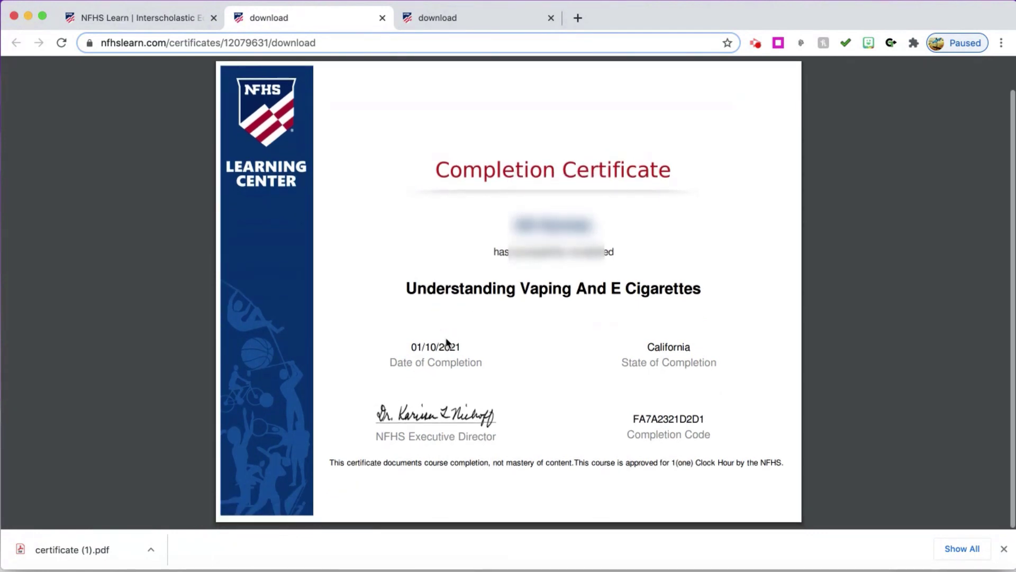